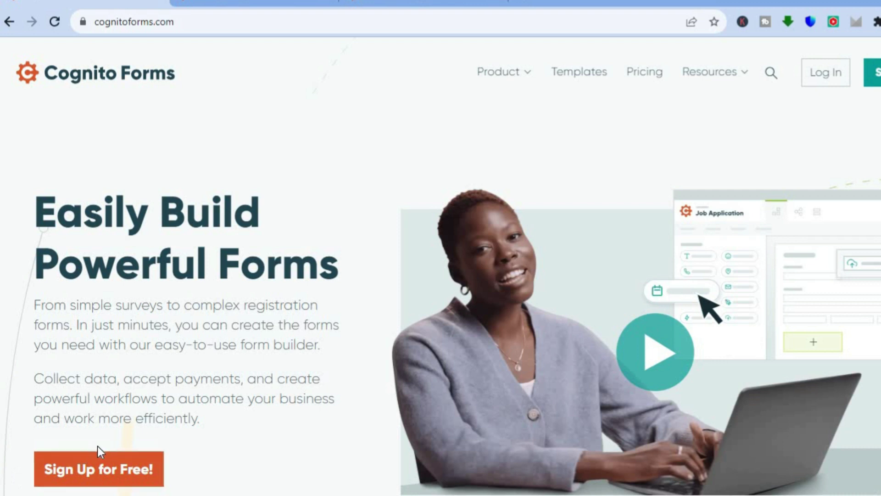
View the pricing page comparing the FREE, $15, $35 and $99 plans, then return to the dashboard
click(236, 2)
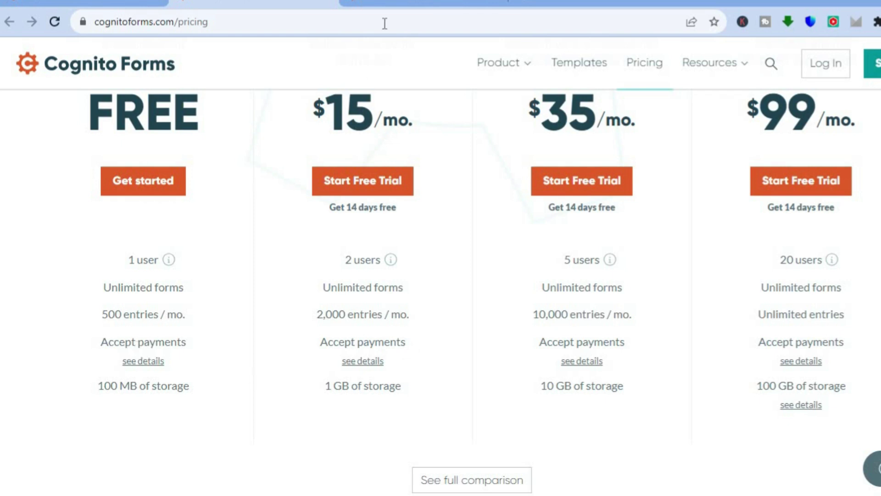
click(398, 3)
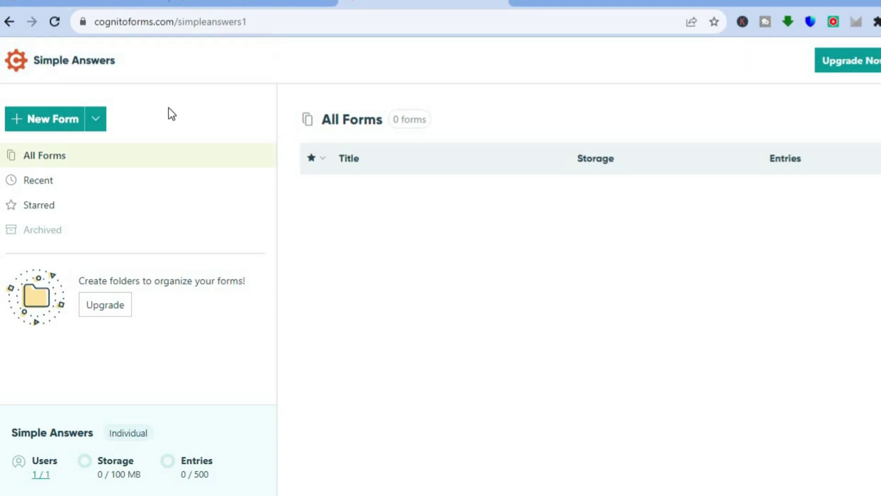
Open the New Form dropdown on the empty forms dashboard
click(96, 120)
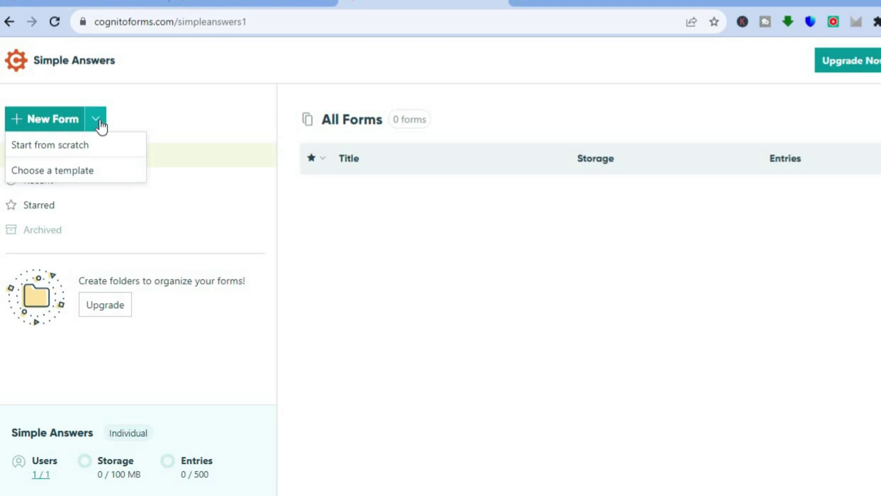
Browse the template gallery, viewing templates grouped by Industry, Feature and Type
click(64, 176)
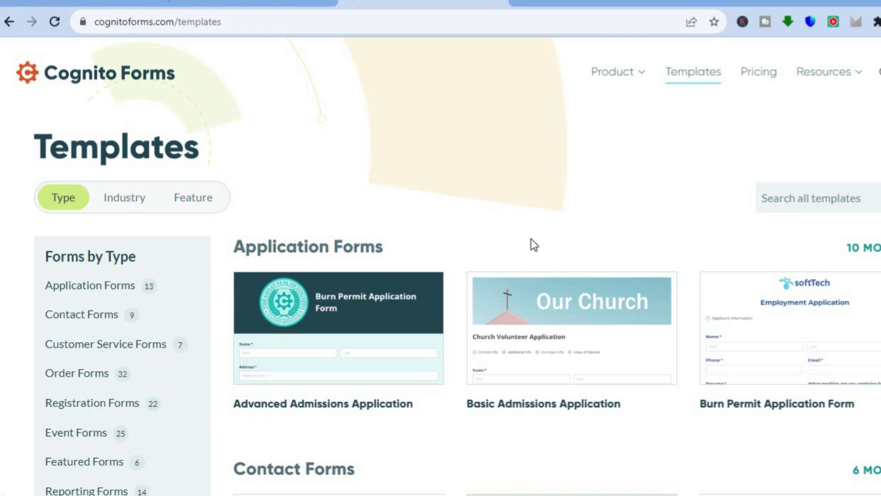
scroll(448, 267, down, 10)
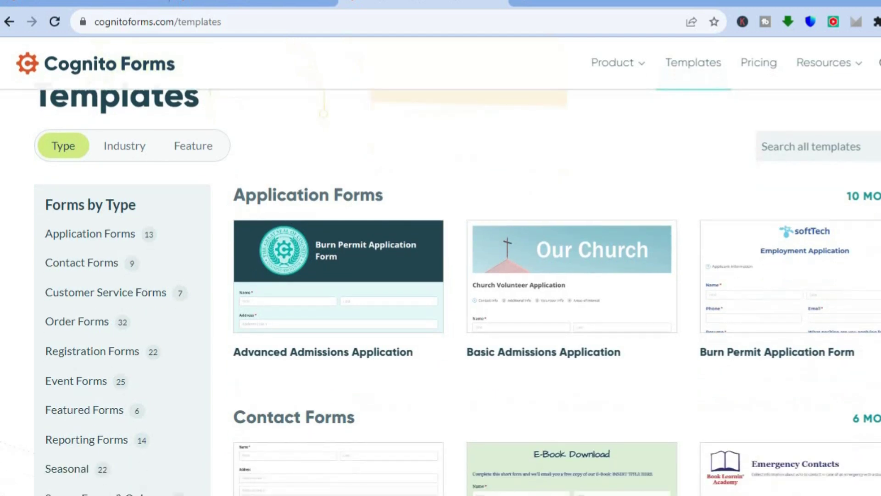
scroll(457, 292, down, 12)
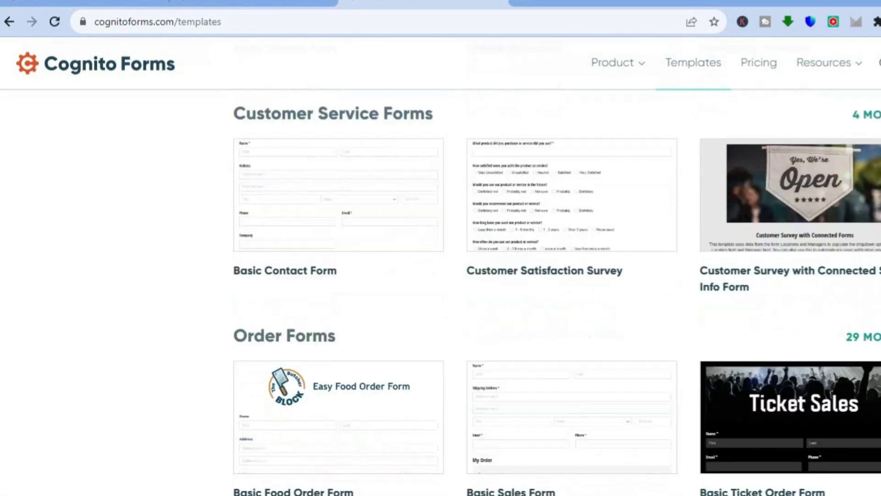
scroll(458, 292, up, 17)
scroll(457, 269, up, 5)
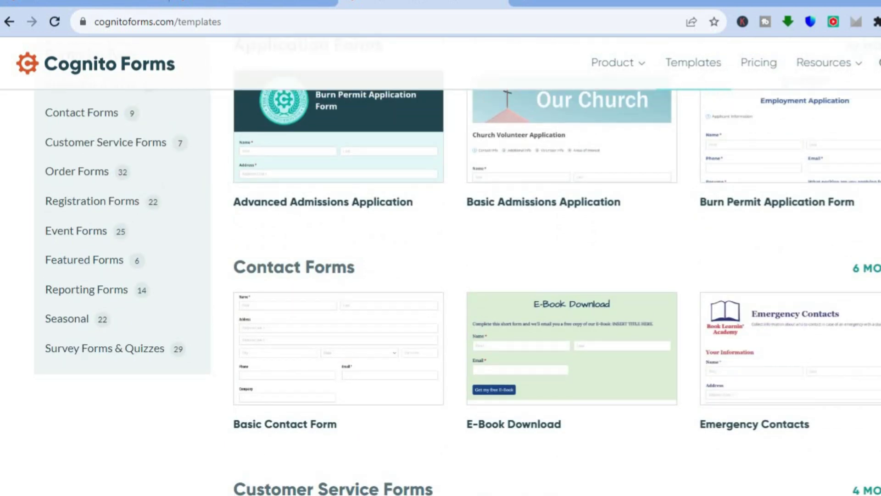
scroll(458, 269, down, 2)
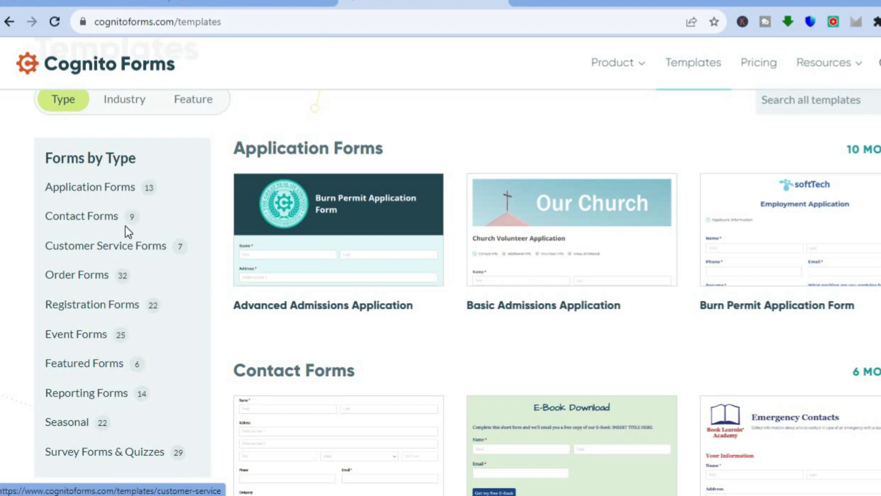
click(135, 107)
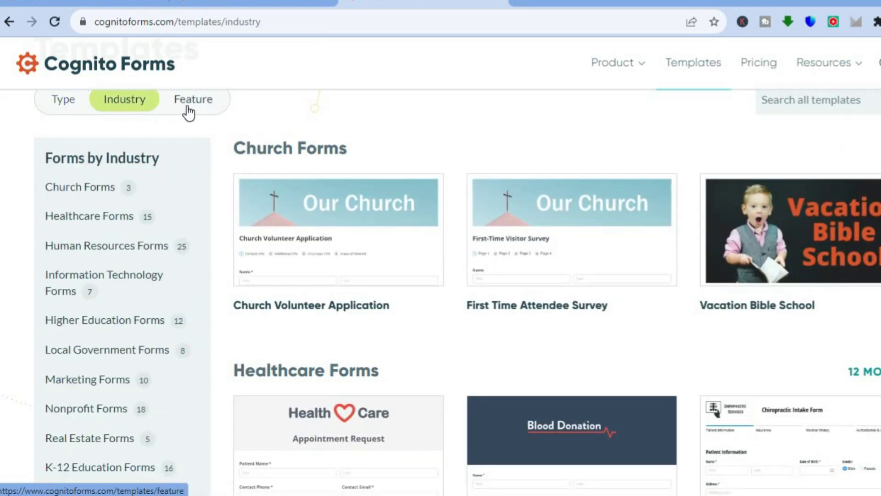
click(189, 111)
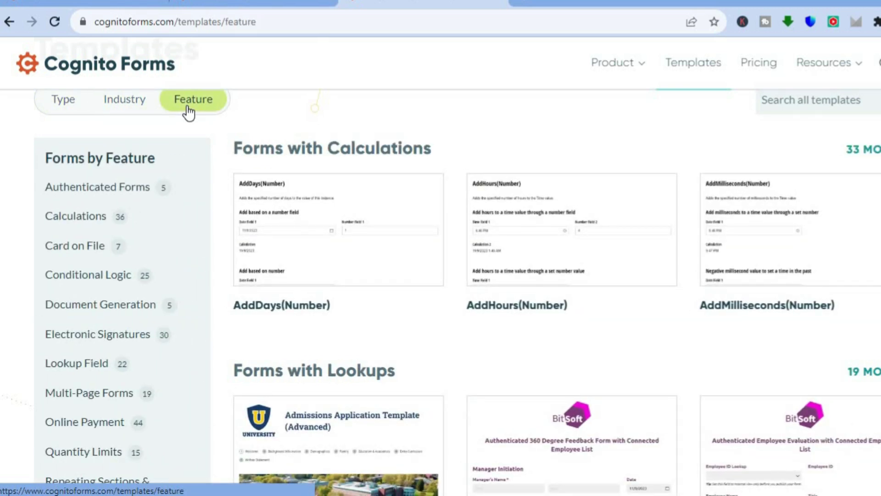
click(64, 112)
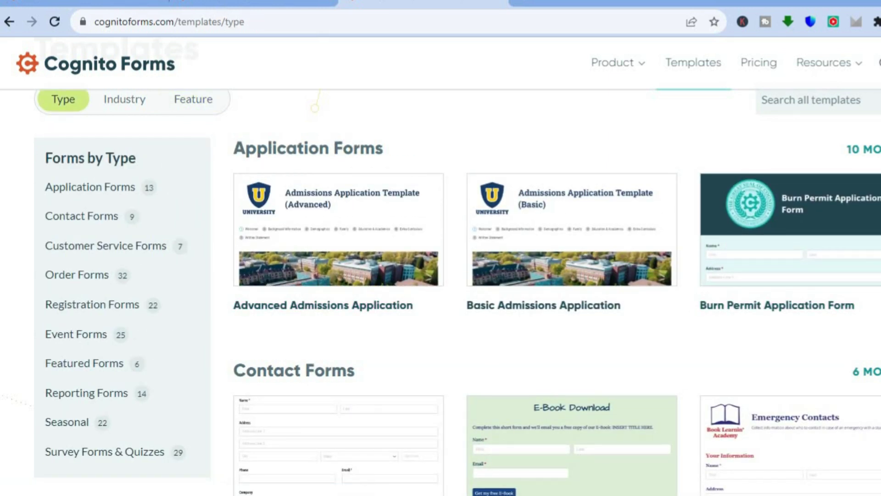
scroll(440, 276, up, 3)
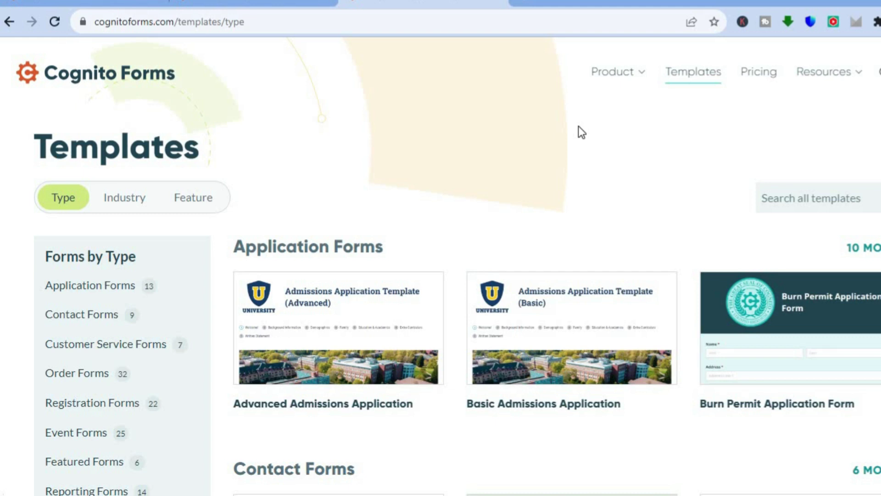
Filter the template gallery to show only Contact Forms templates
click(103, 316)
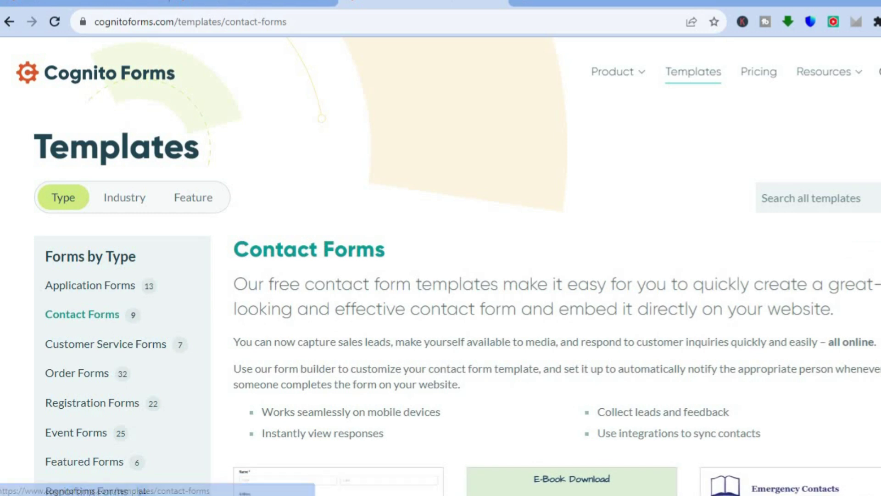
scroll(441, 275, down, 8)
scroll(441, 275, up, 2)
scroll(441, 275, up, 6)
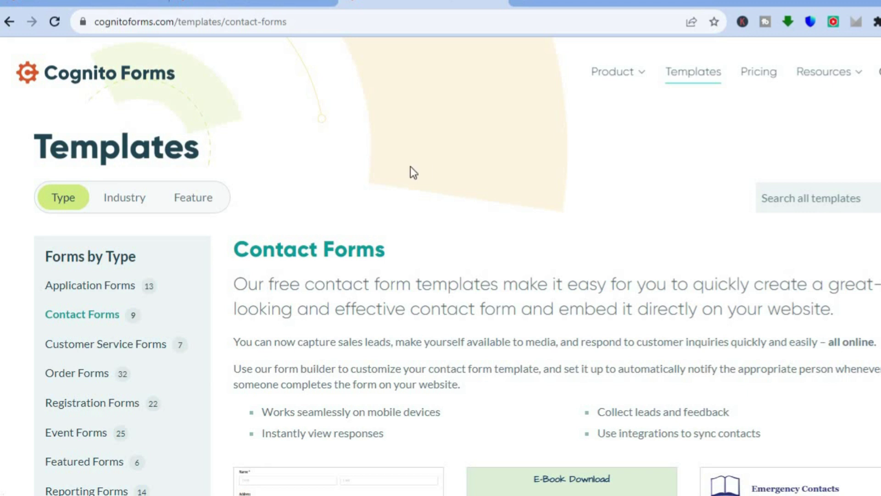
Visit the Cognito Forms home page, then go back through history to the forms dashboard
click(143, 79)
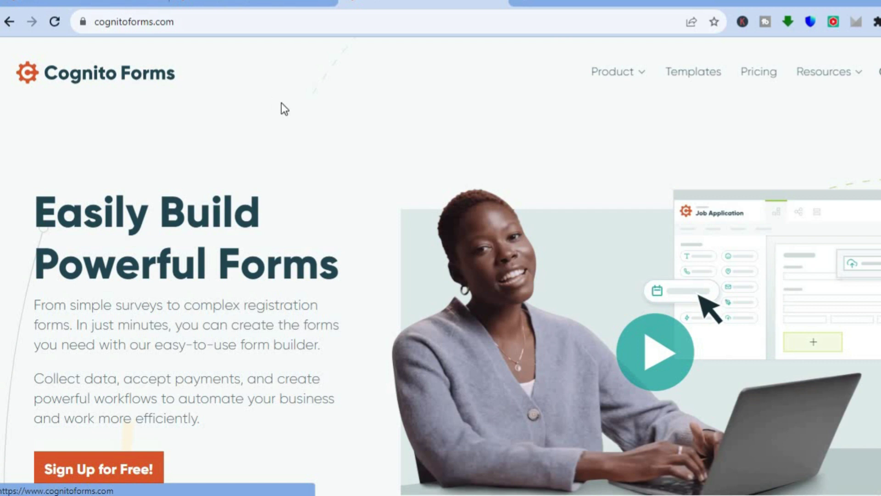
click(10, 23)
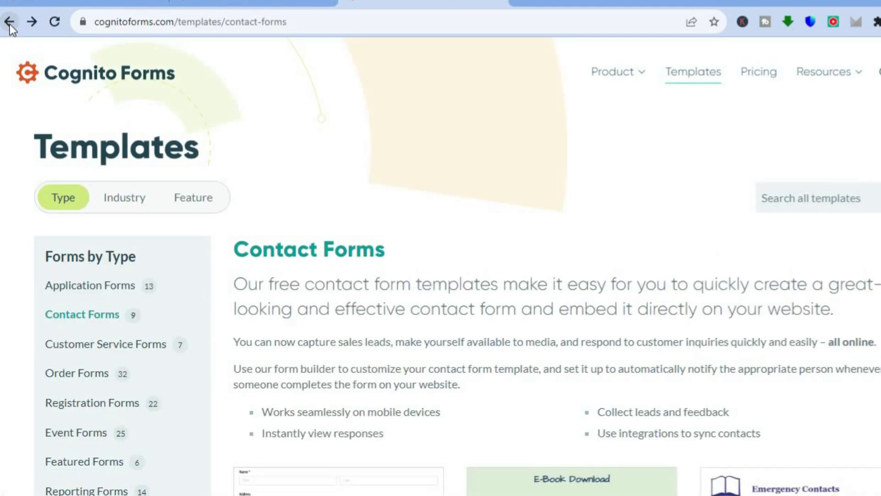
click(9, 23)
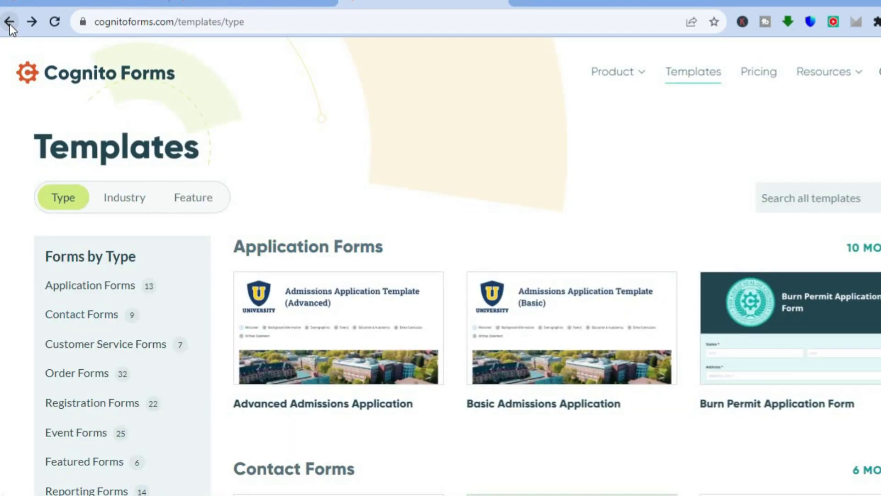
click(10, 23)
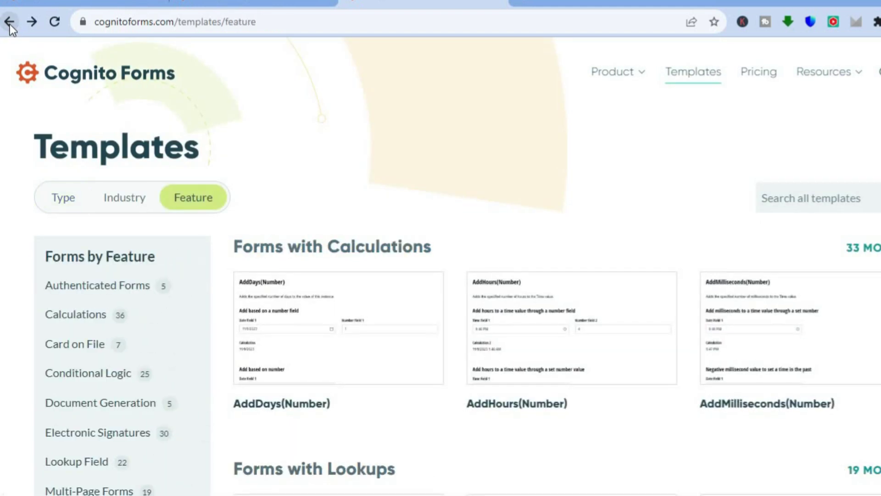
click(10, 23)
click(10, 22)
click(9, 23)
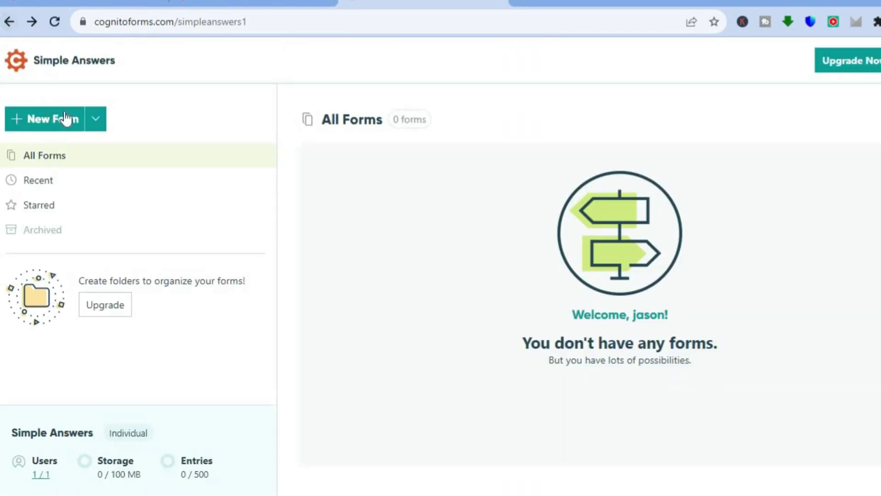
Create a new blank form titled RACE
click(60, 120)
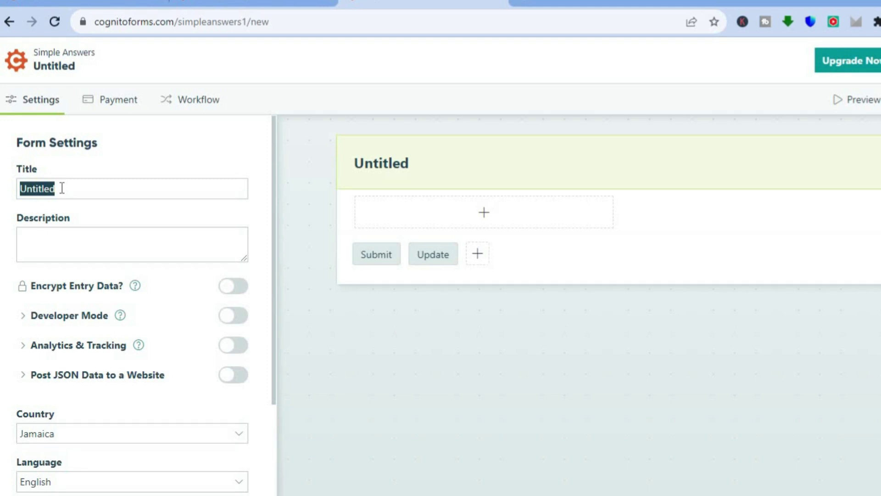
text(RACE)
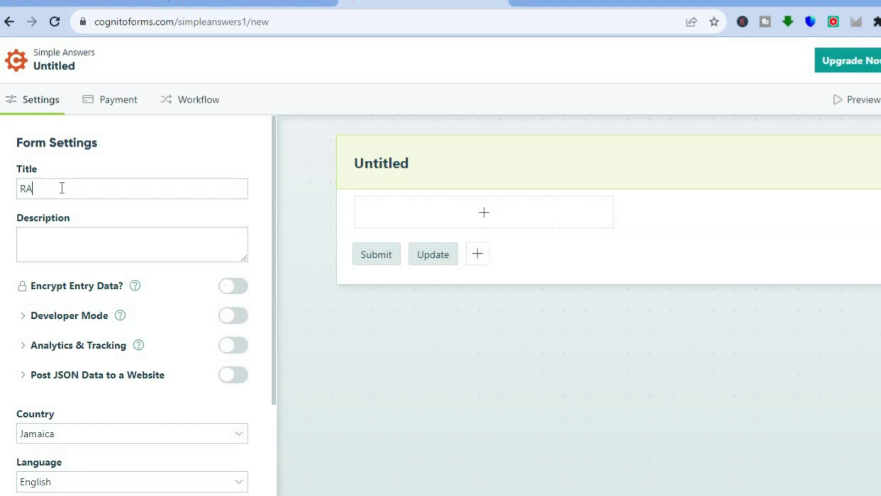
click(73, 243)
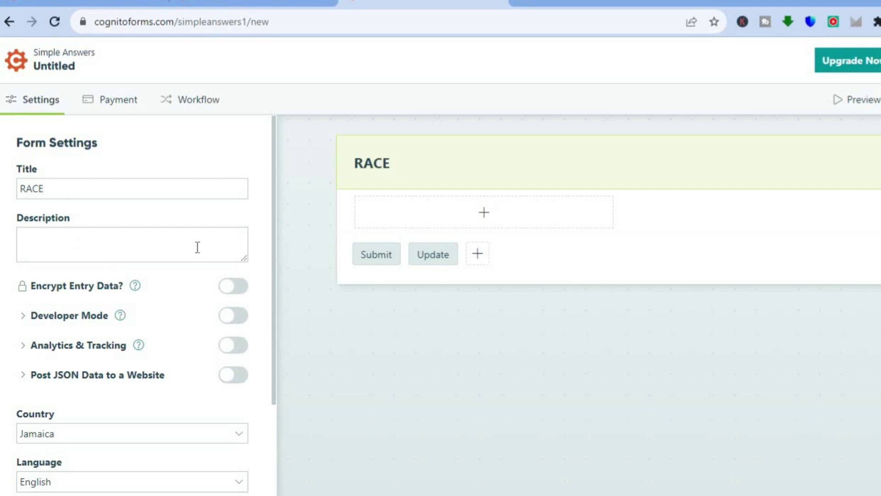
click(487, 215)
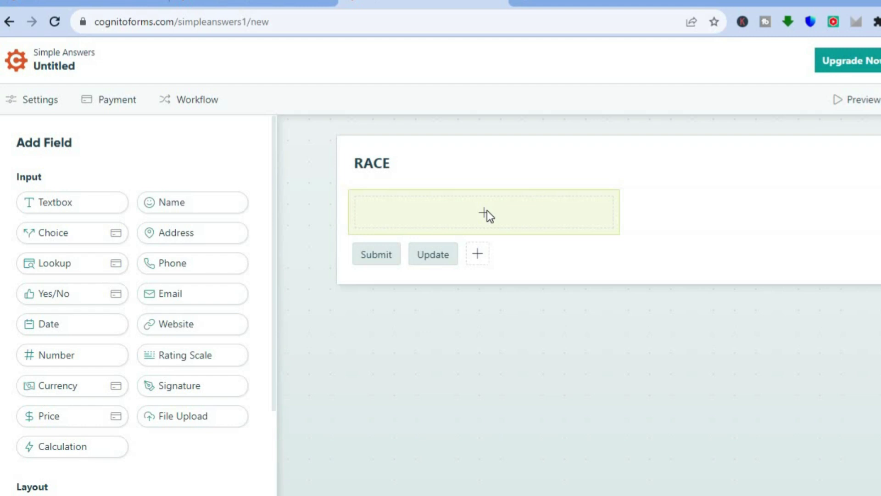
Add a Name field with First and Last boxes, set to Always required
click(217, 202)
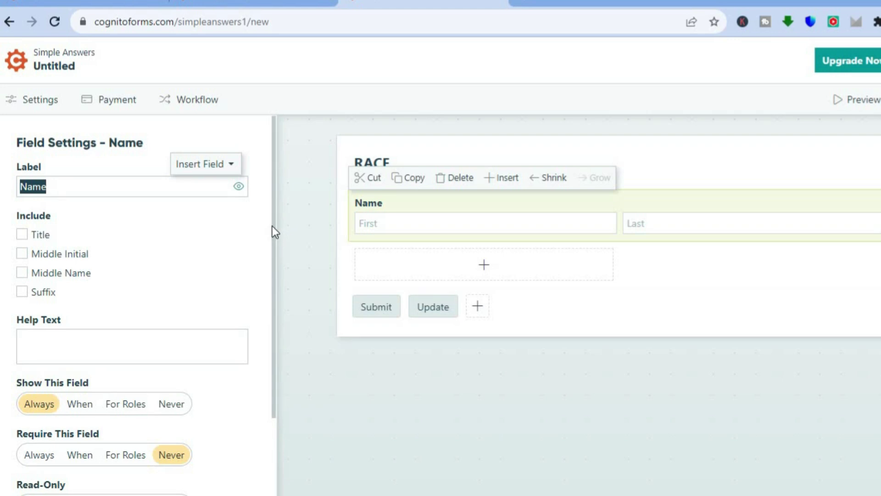
drag(271, 235, 277, 305)
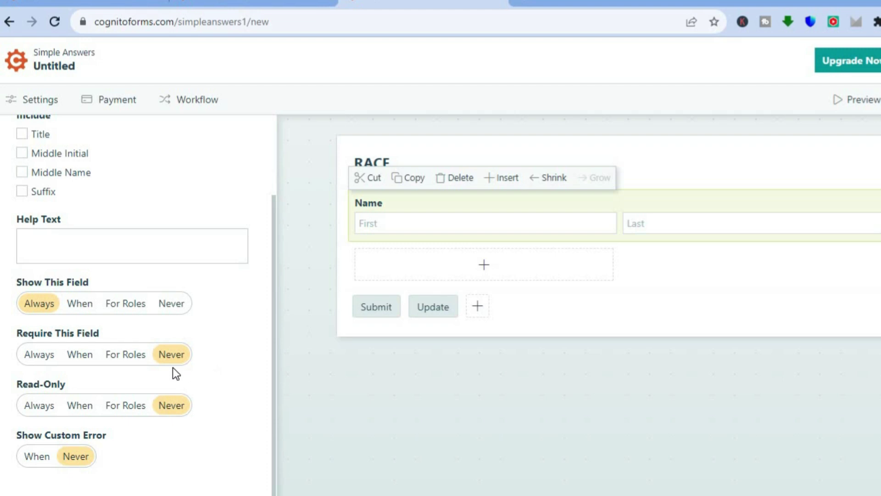
click(39, 354)
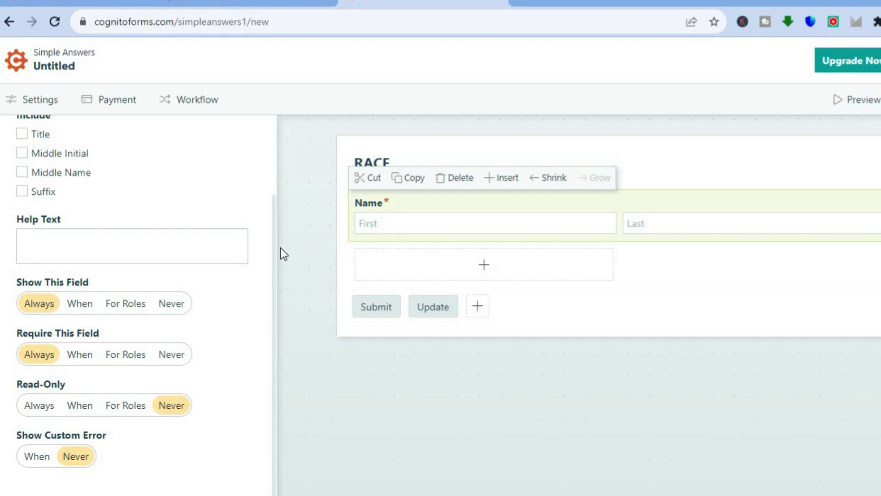
drag(277, 228, 277, 166)
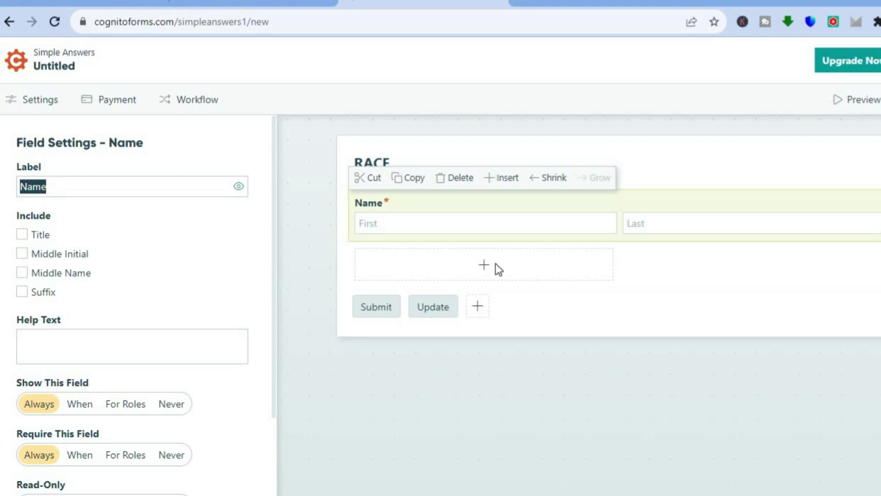
Add an Email field below Name and make it Always required
click(482, 265)
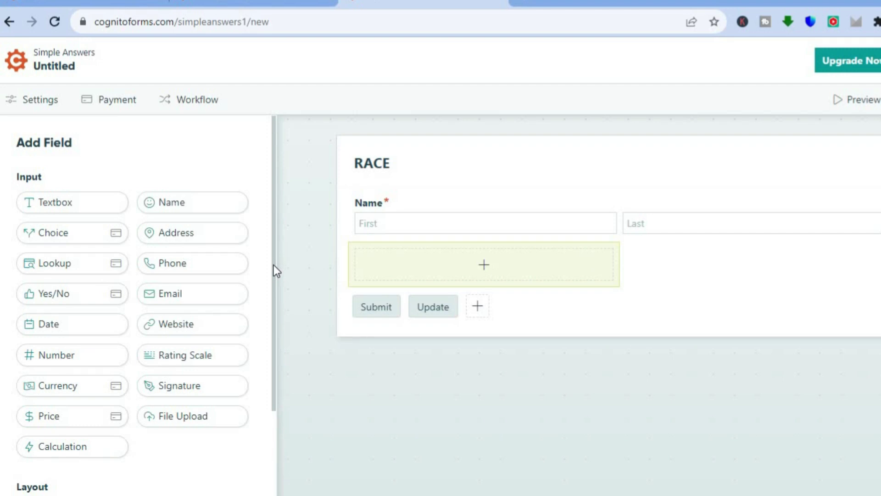
click(181, 295)
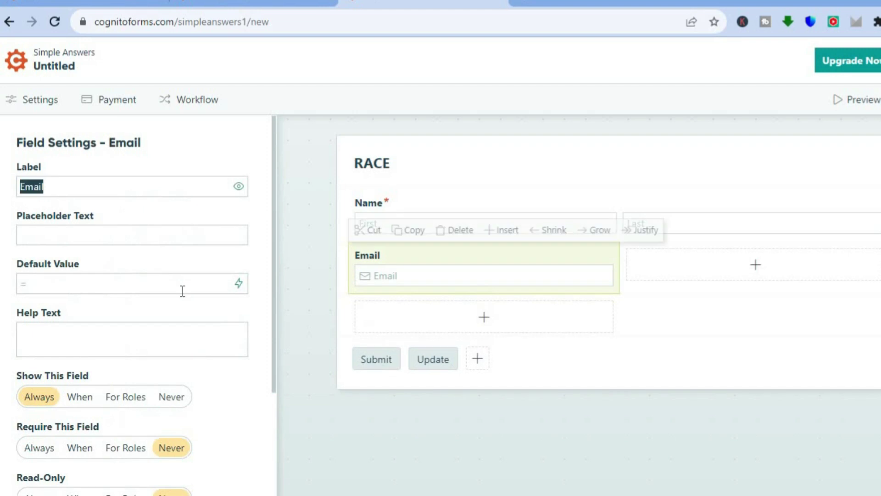
drag(276, 290, 274, 348)
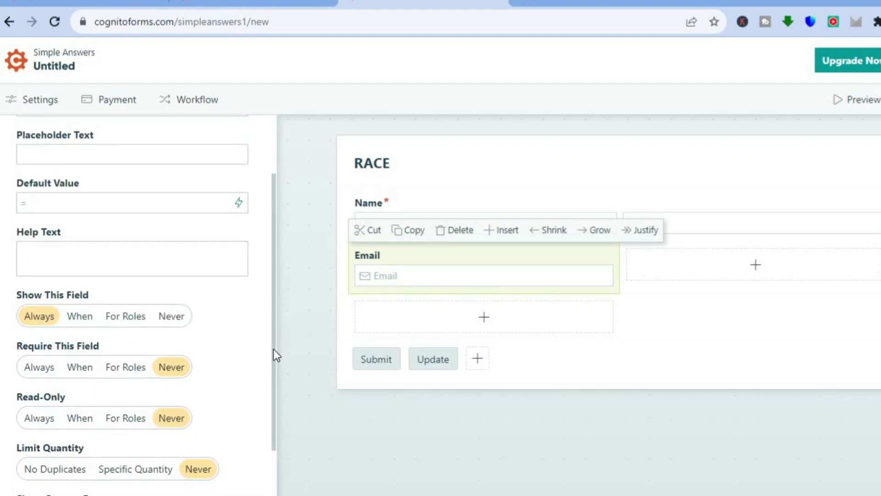
click(48, 367)
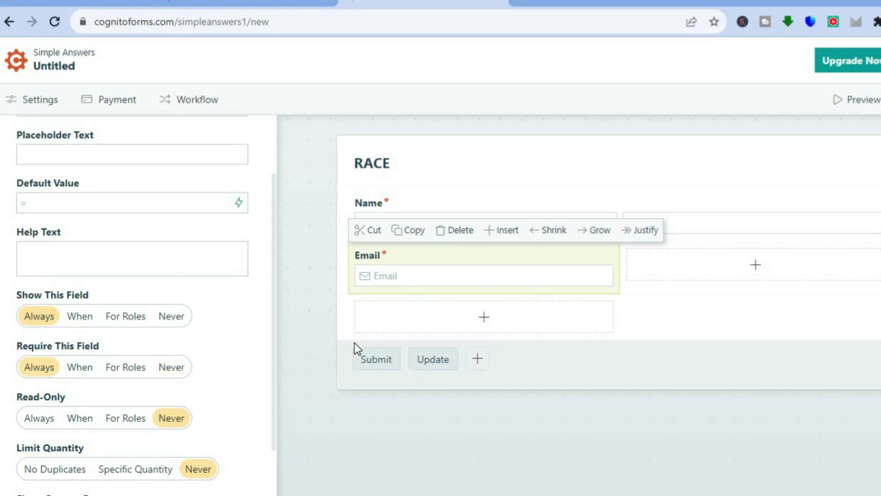
click(484, 323)
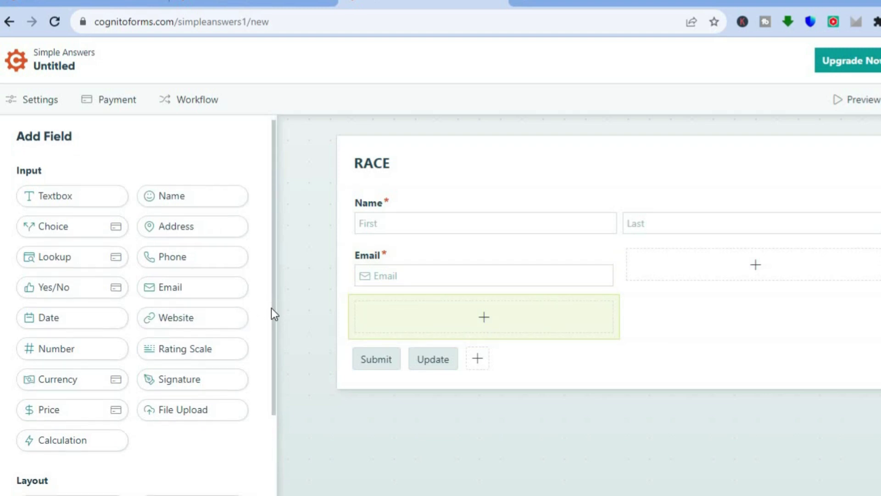
scroll(271, 303, down, 1)
scroll(274, 304, up, 1)
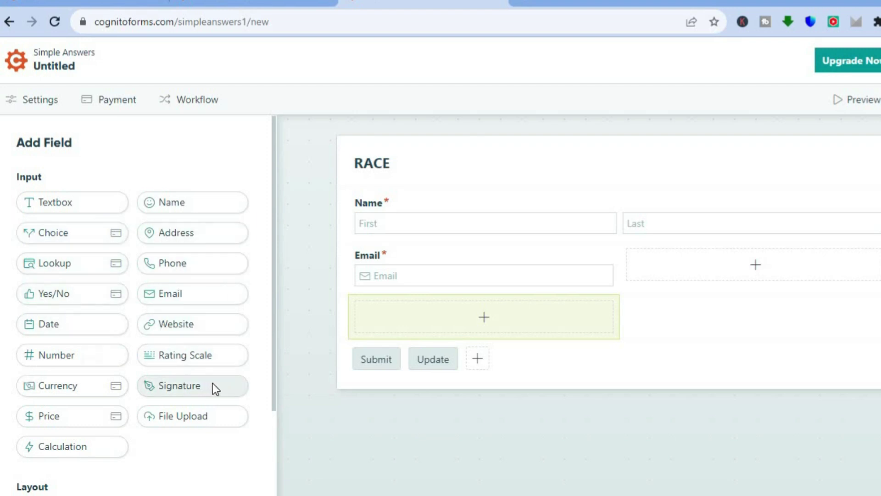
Add an Always-required Signature field below Email that accepts only typed signatures
click(186, 388)
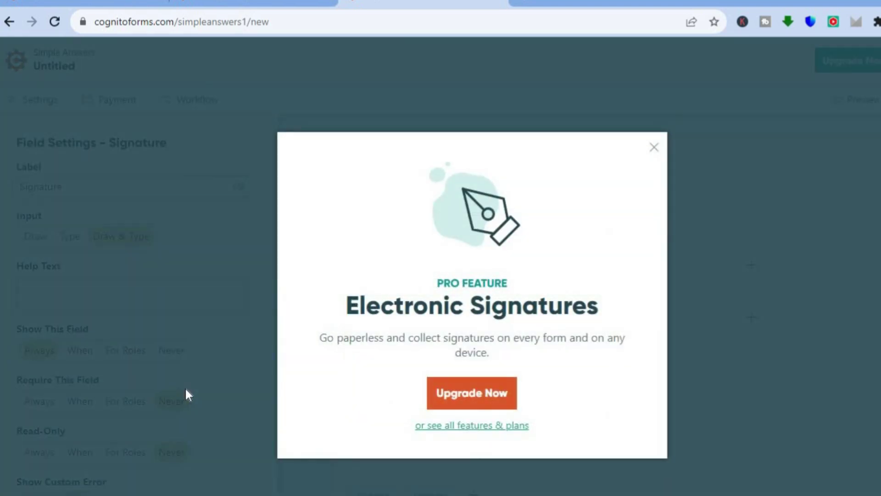
click(655, 149)
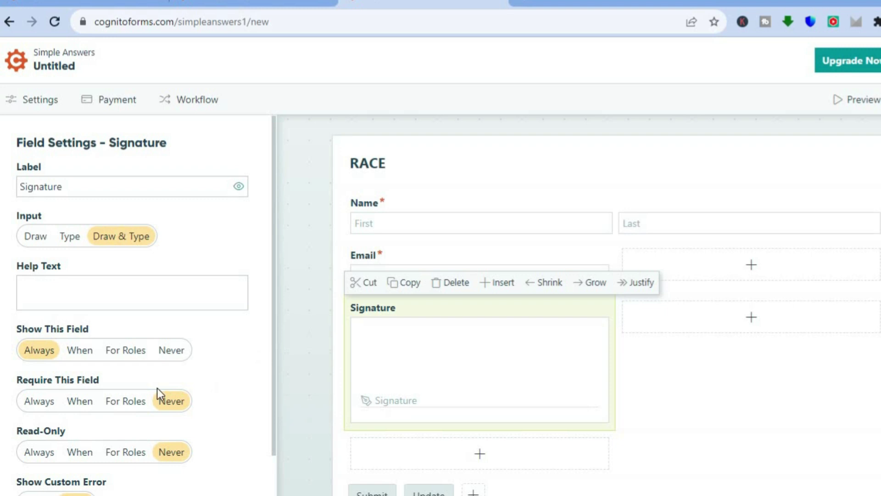
click(44, 405)
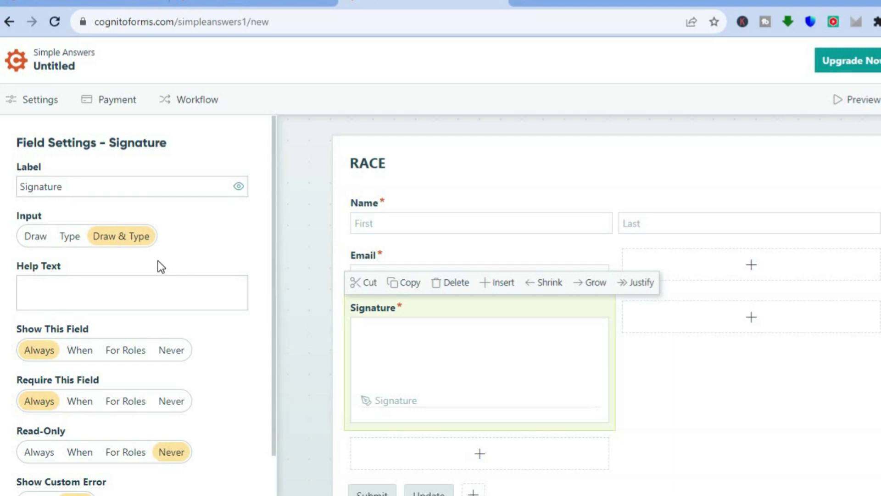
click(68, 237)
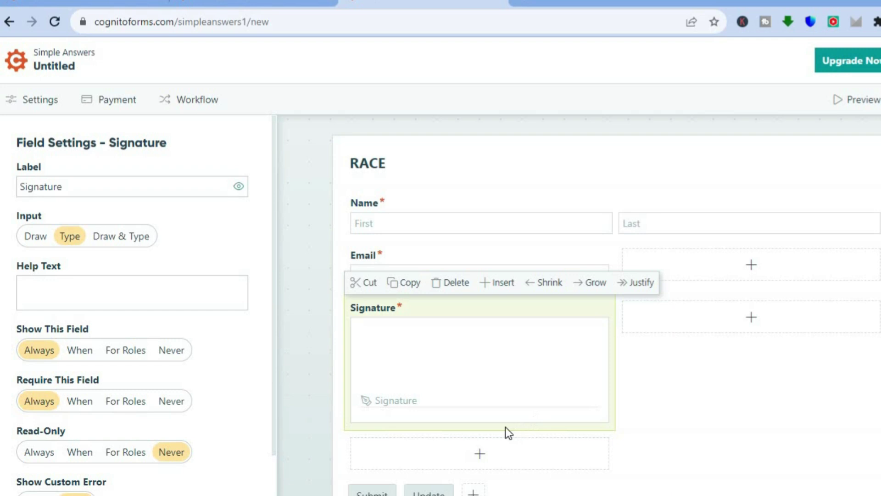
click(481, 453)
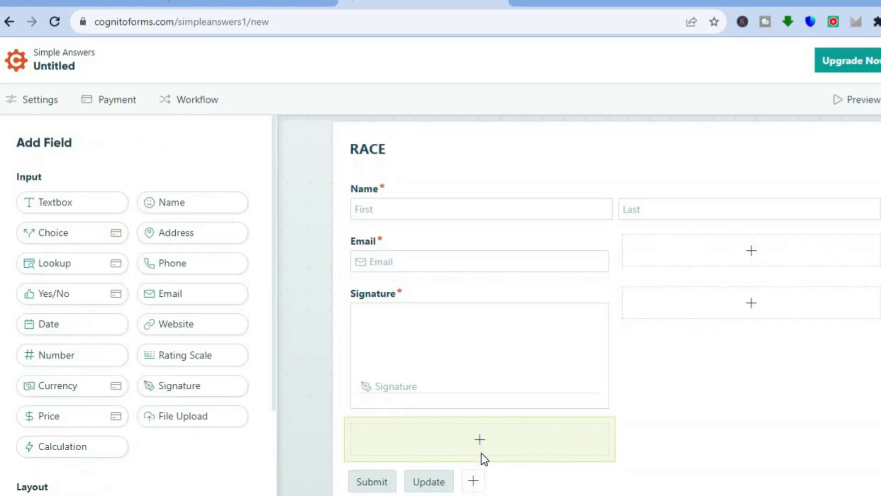
Add a Content block for text, links and images below the Signature field
drag(271, 351, 274, 447)
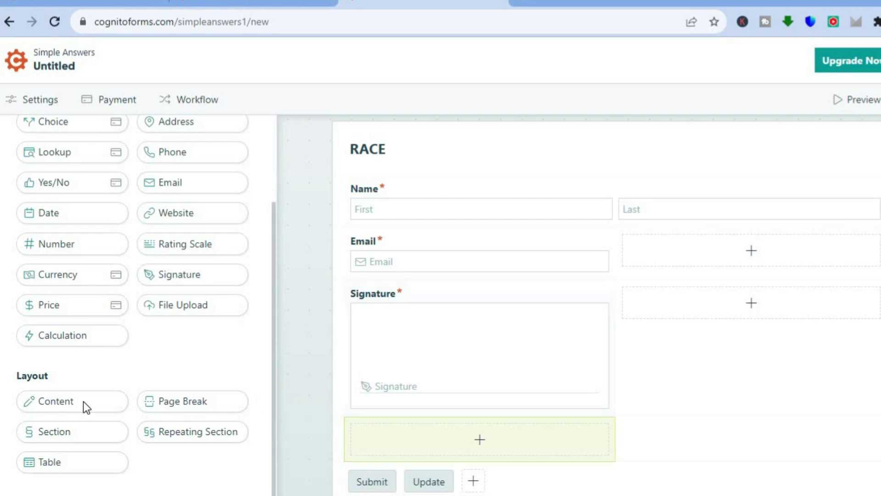
click(48, 403)
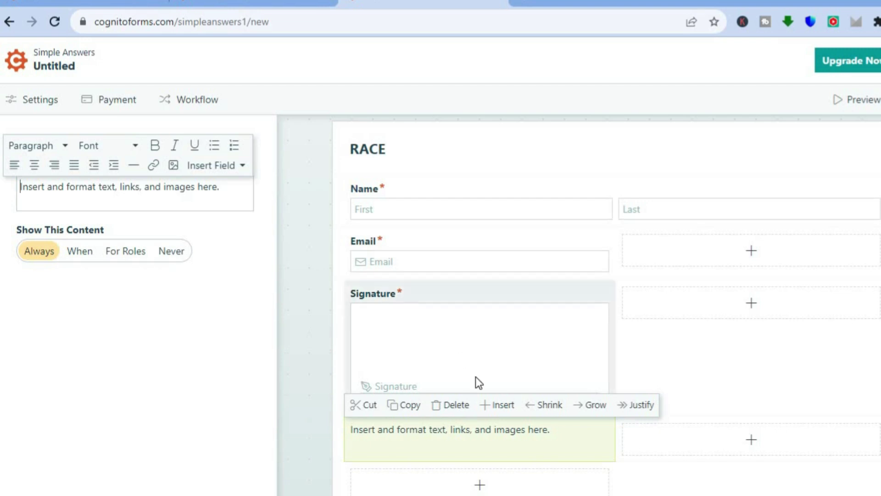
click(478, 484)
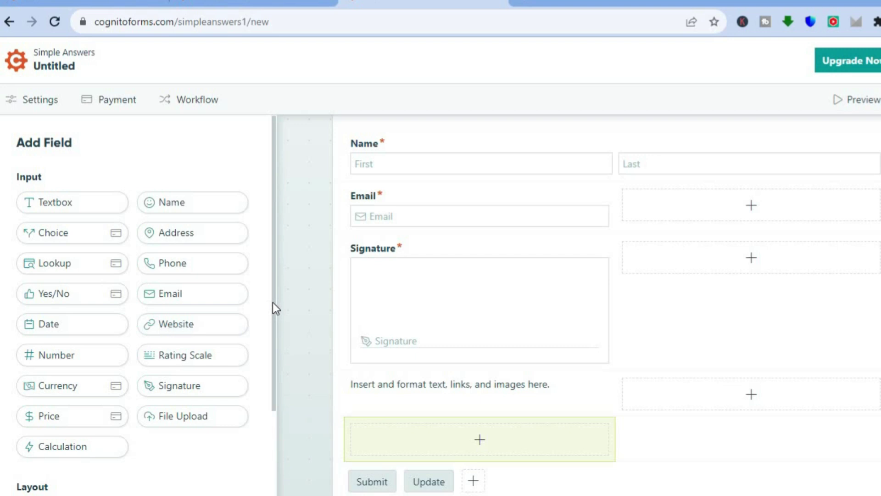
Add a Price field below the content block
scroll(271, 390, down, 3)
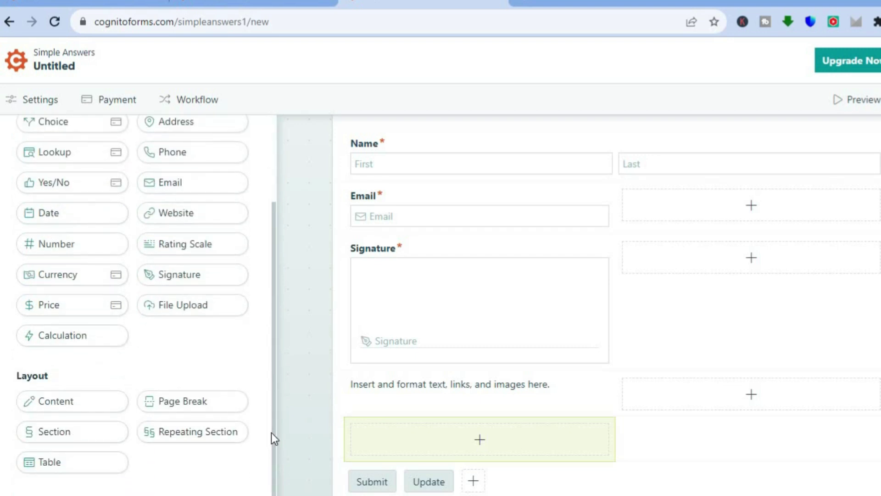
scroll(280, 260, up, 3)
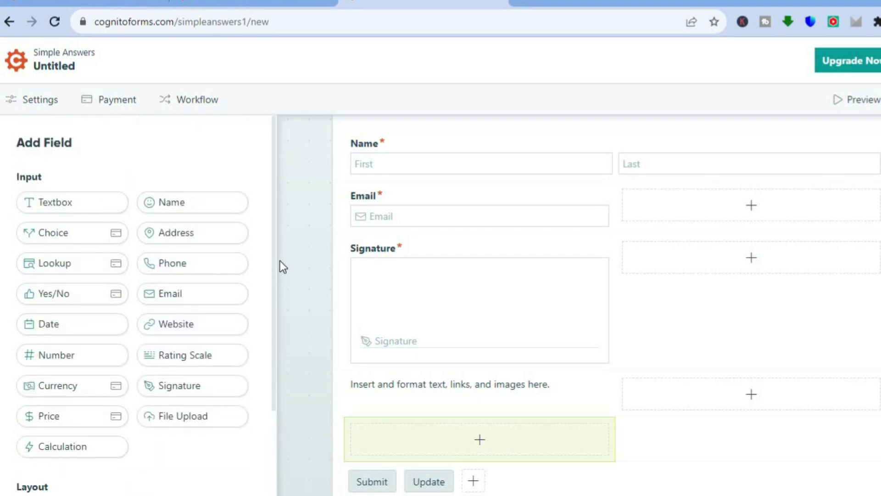
click(49, 419)
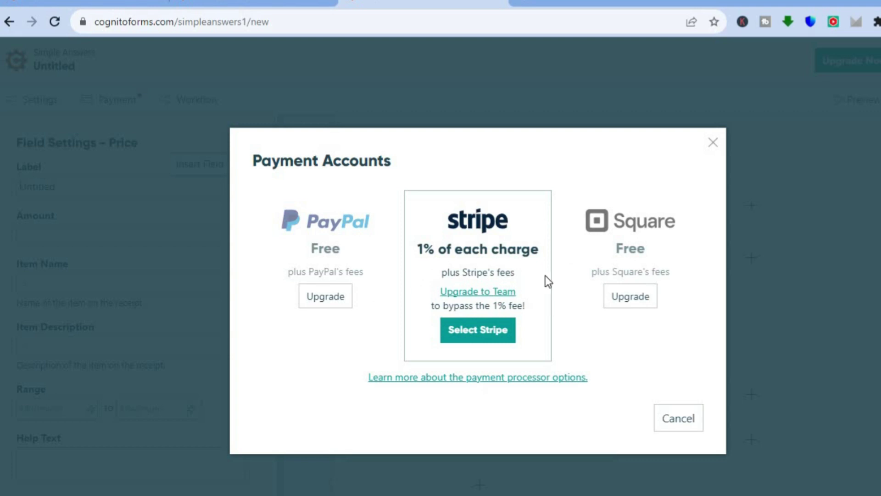
Abandon the Stripe sign-up and close Payment Accounts without connecting any provider
click(476, 337)
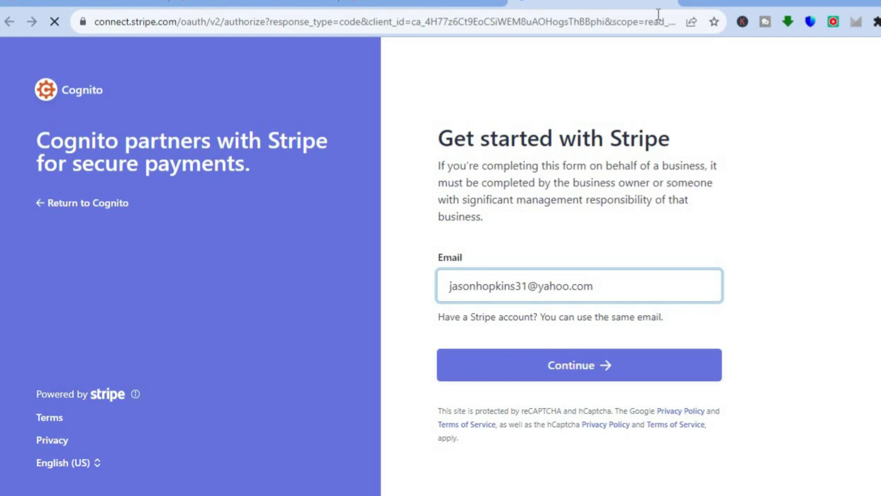
click(668, 2)
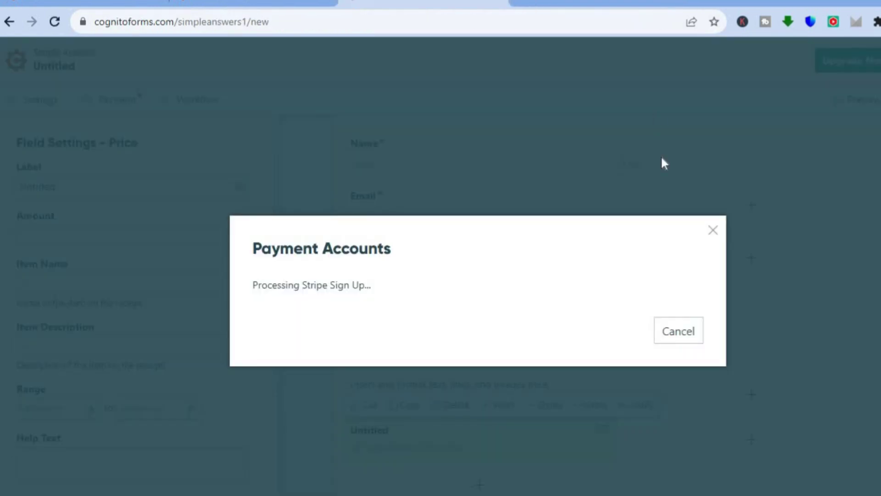
click(689, 335)
click(671, 407)
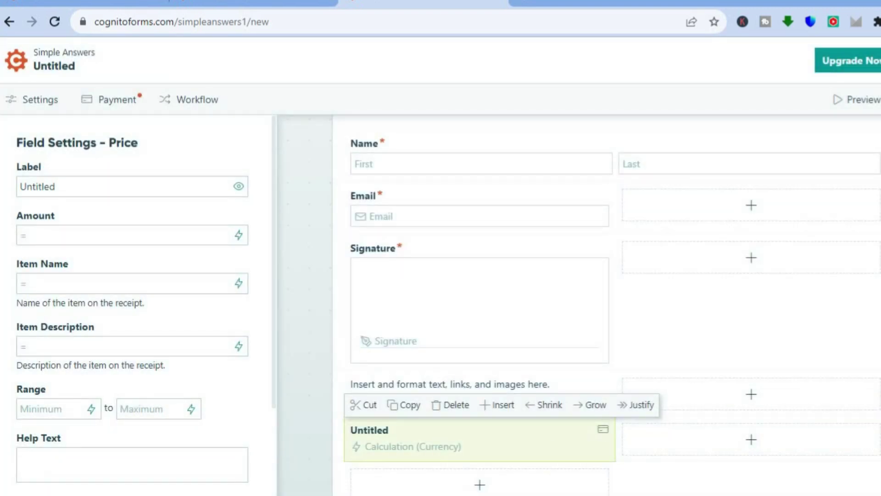
scroll(610, 322, down, 5)
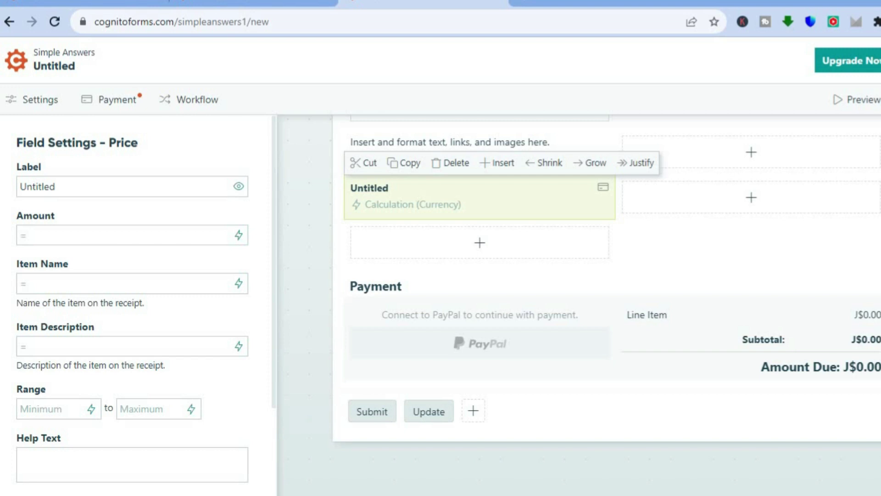
Check the Submit action's workflow settings, then the Update action's, allowed when Entry.Status is not Incomplete
scroll(606, 303, up, 3)
scroll(606, 302, down, 3)
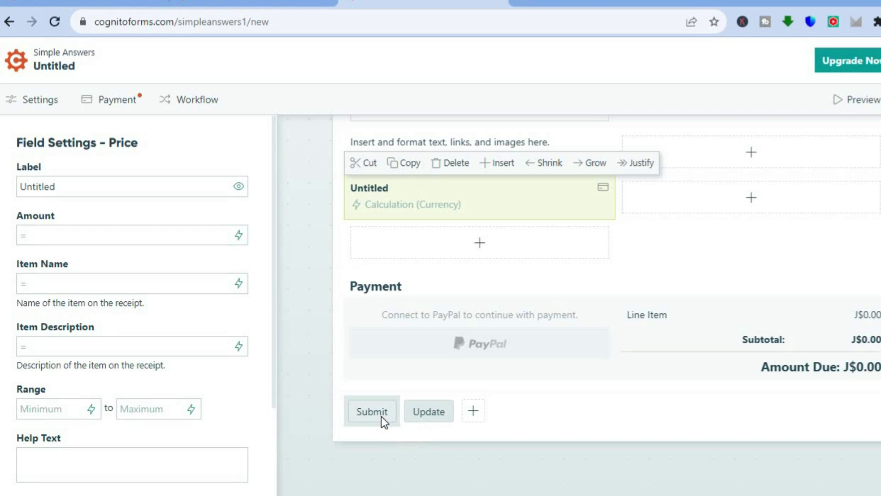
click(382, 417)
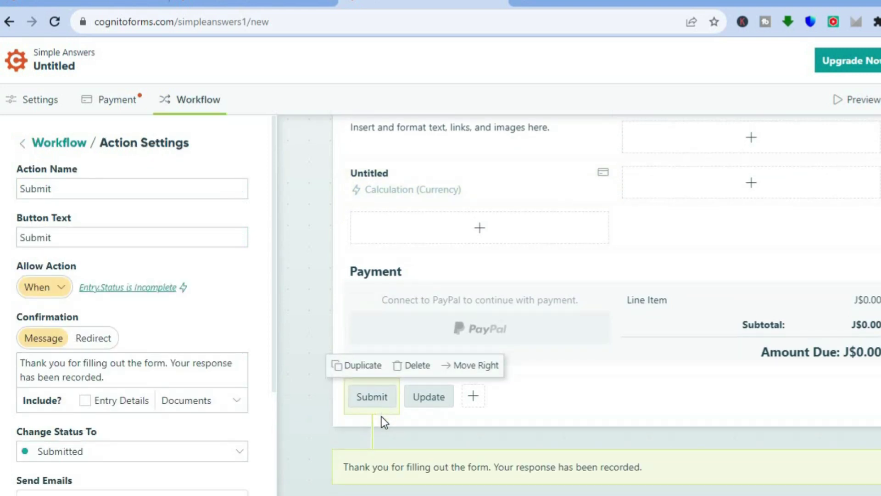
click(436, 397)
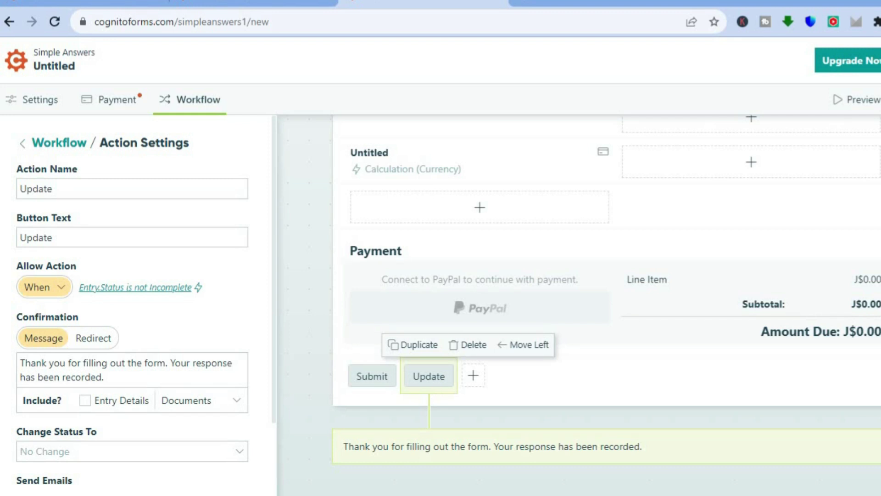
scroll(615, 303, up, 4)
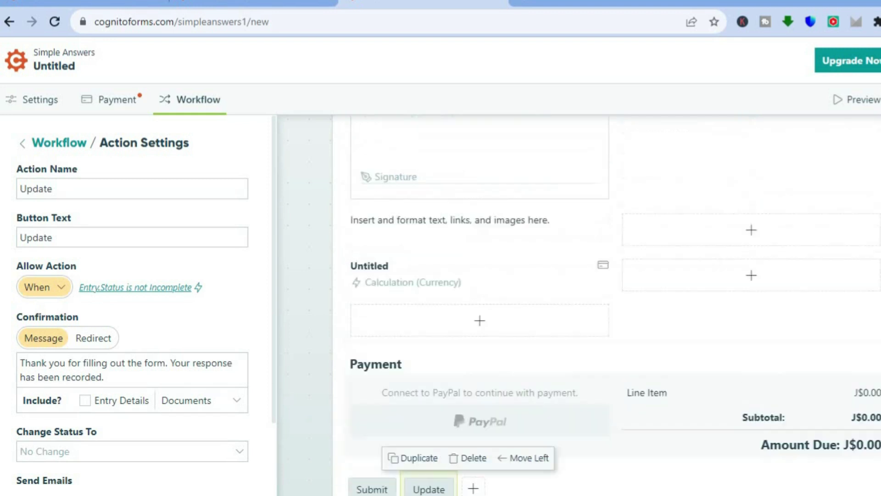
Preview the RACE form as a respondent, scroll through it, and submit it
click(859, 98)
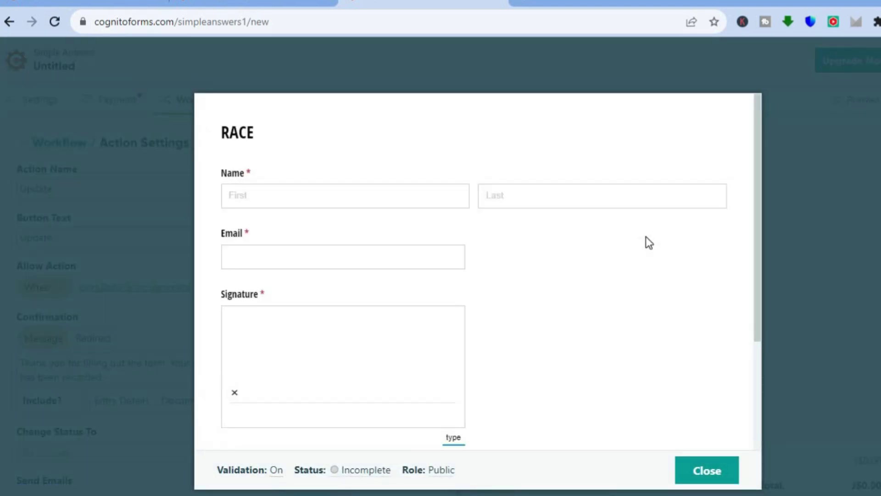
scroll(759, 220, down, 1)
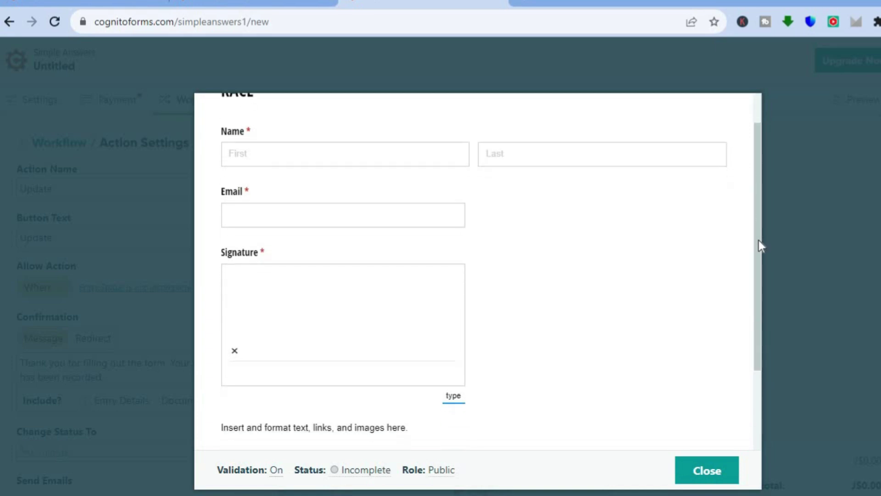
scroll(758, 175, up, 1)
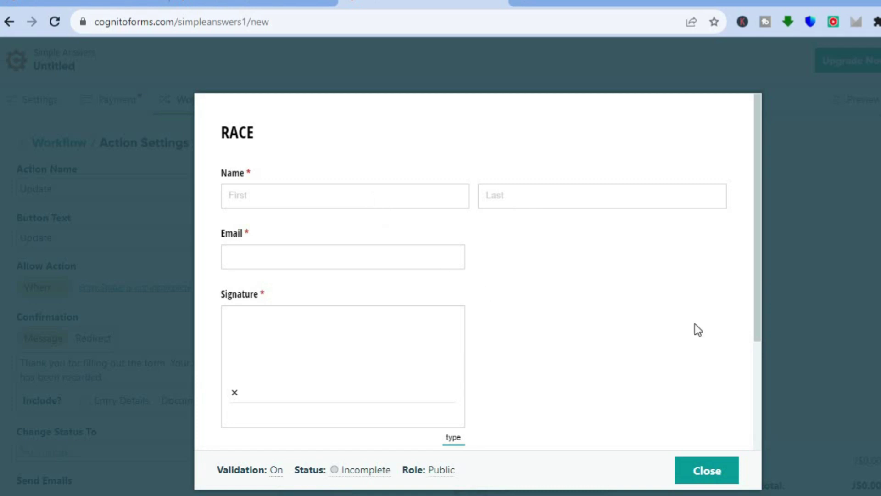
drag(755, 278, 753, 322)
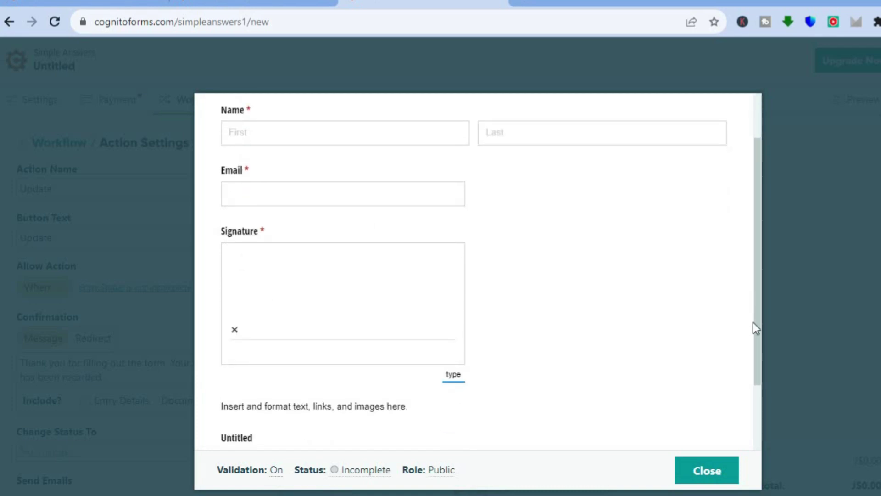
scroll(750, 389, down, 2)
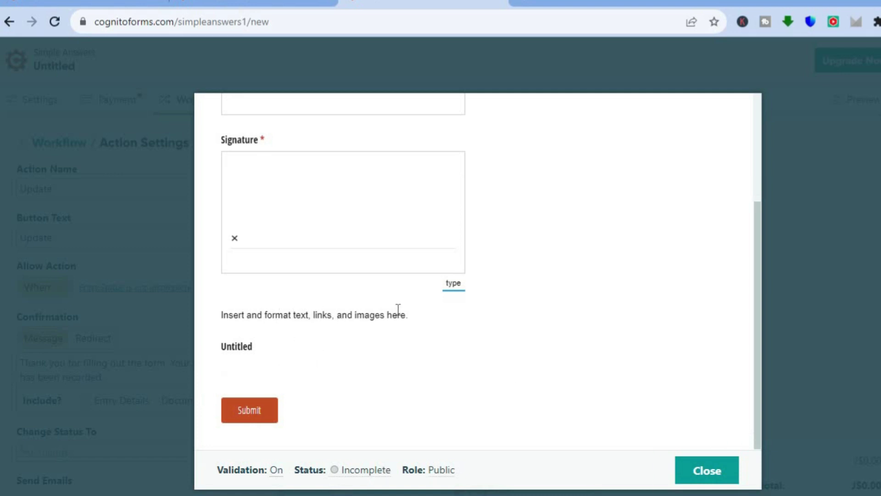
click(255, 419)
Close the preview, dismiss the Electronic Signatures warning, and delete the Signature field
click(707, 469)
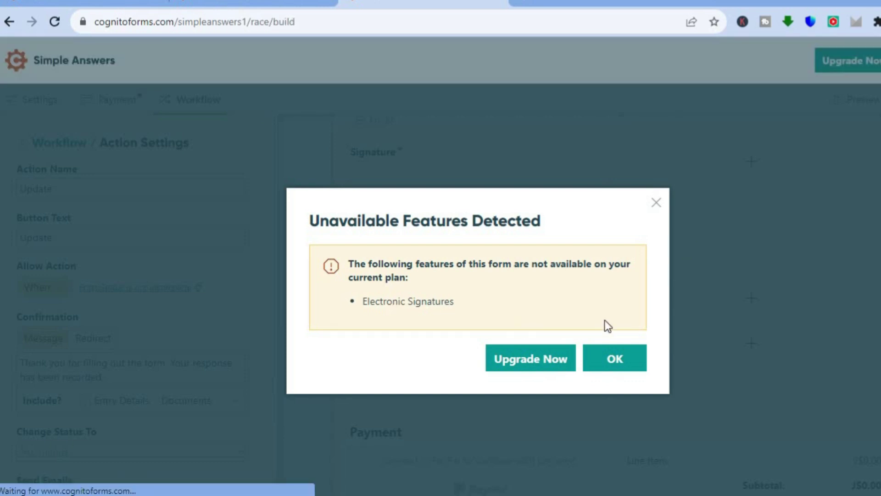
click(656, 202)
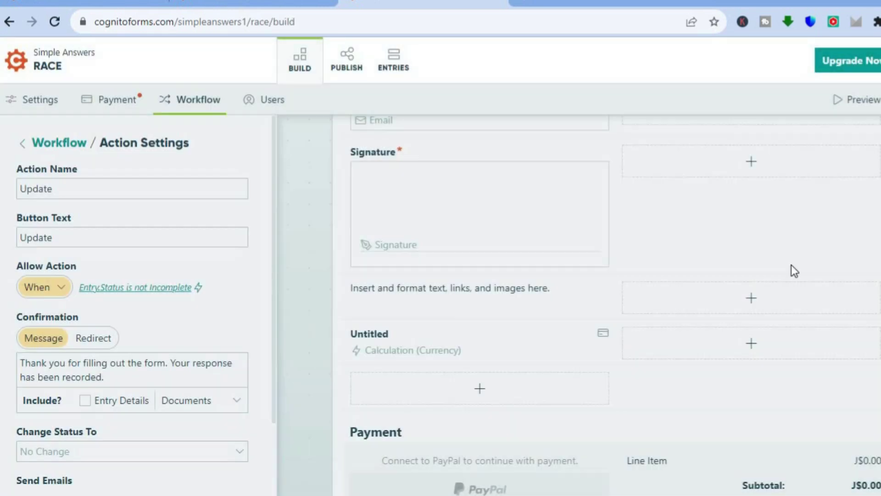
click(529, 219)
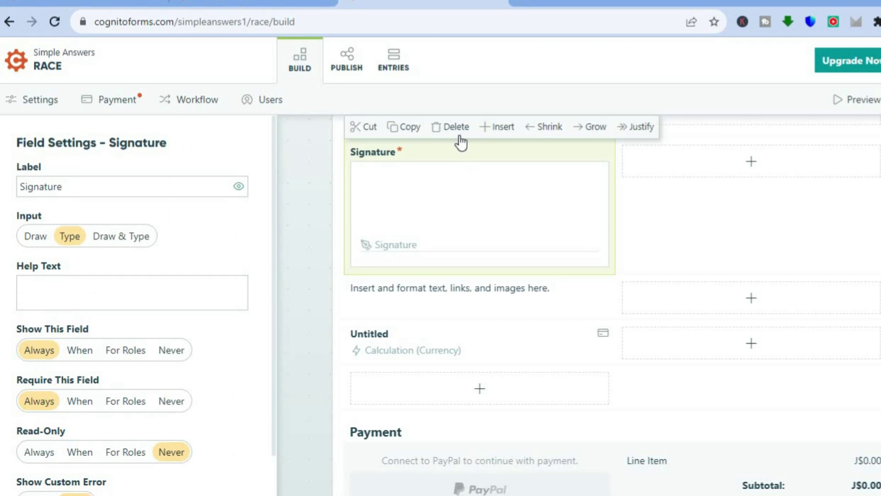
click(456, 126)
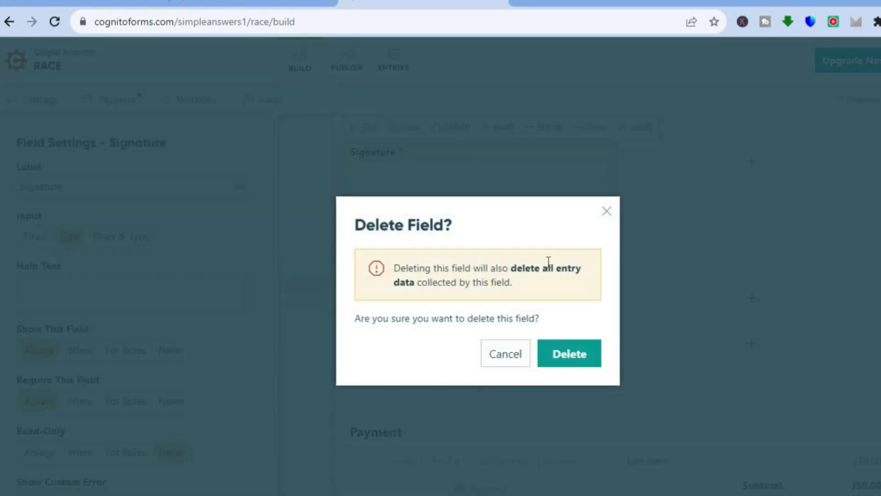
click(572, 351)
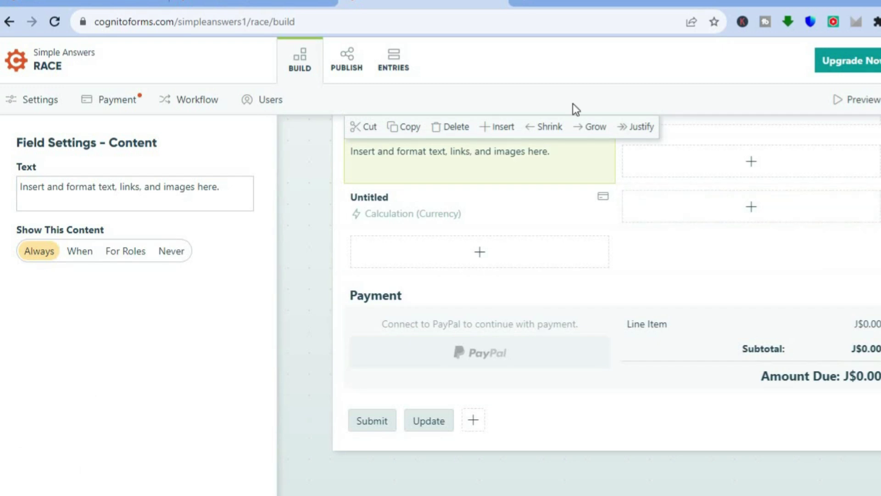
Open the RACE form's public share link from the Publish page
click(357, 61)
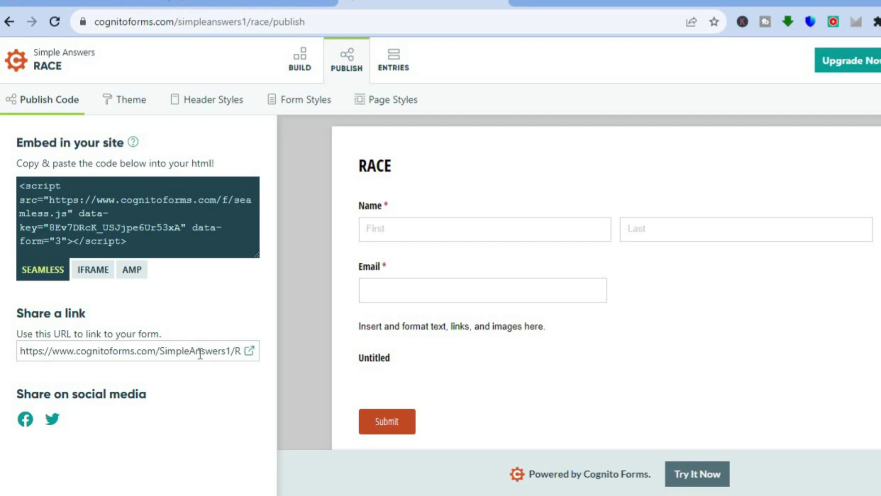
click(250, 351)
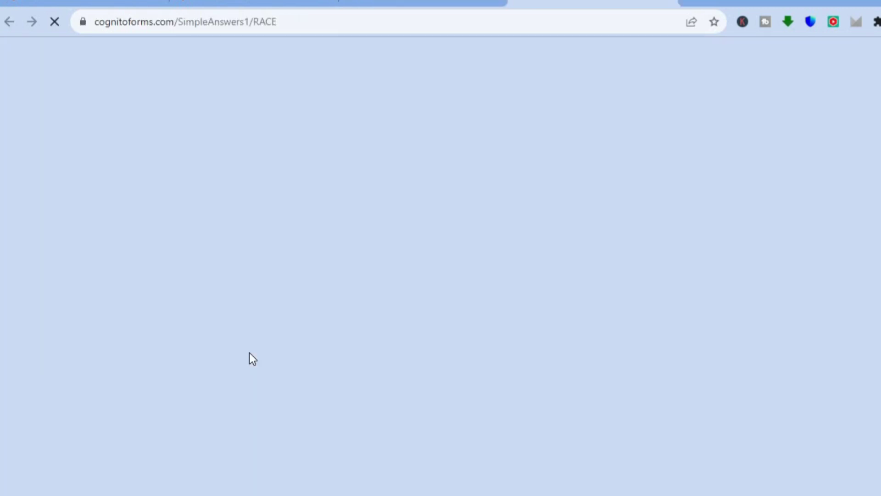